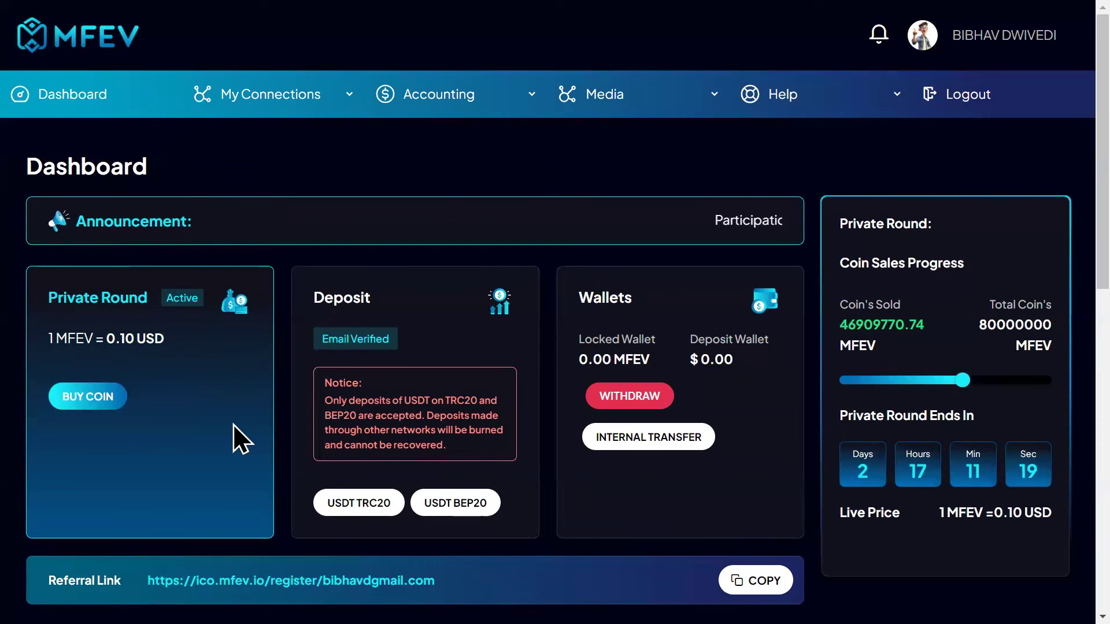
- Examine the Private Round coin price and the four sale phases listed on the dashboard
left_click_drag(50, 296, 155, 309)
left_click_drag(107, 338, 169, 342)
left_click(218, 375)
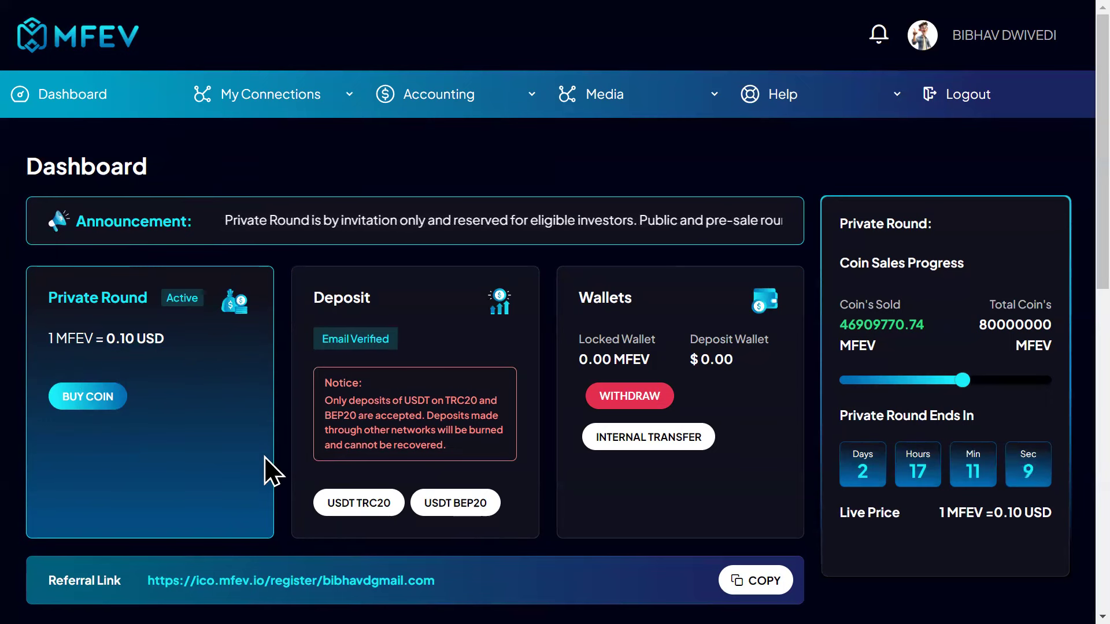
scroll(223, 395, "down", 7)
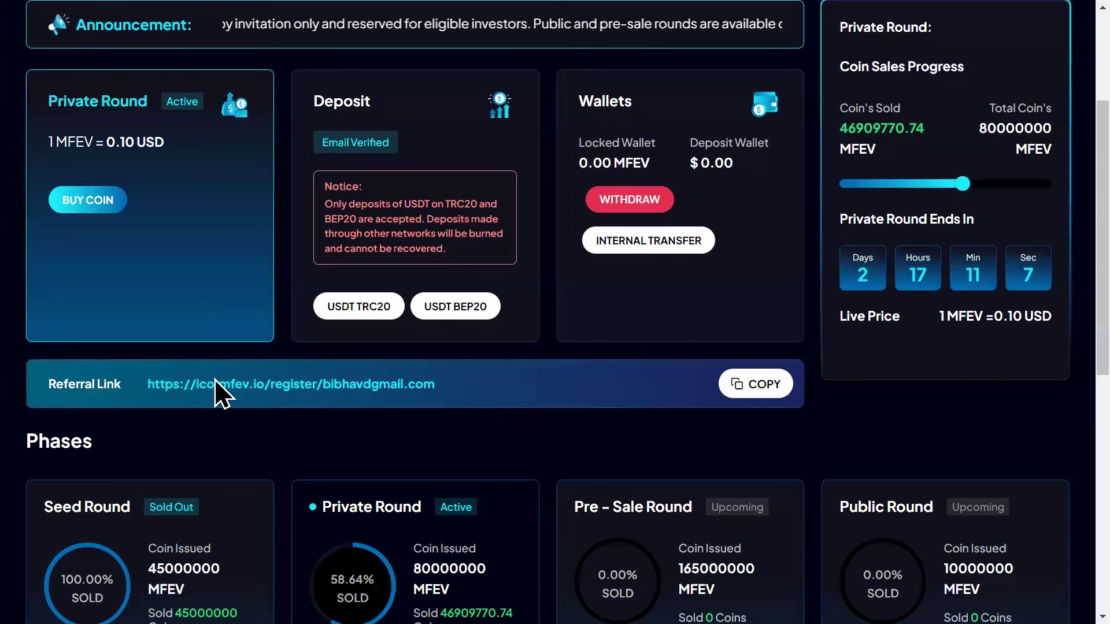
scroll(223, 394, "down", 4)
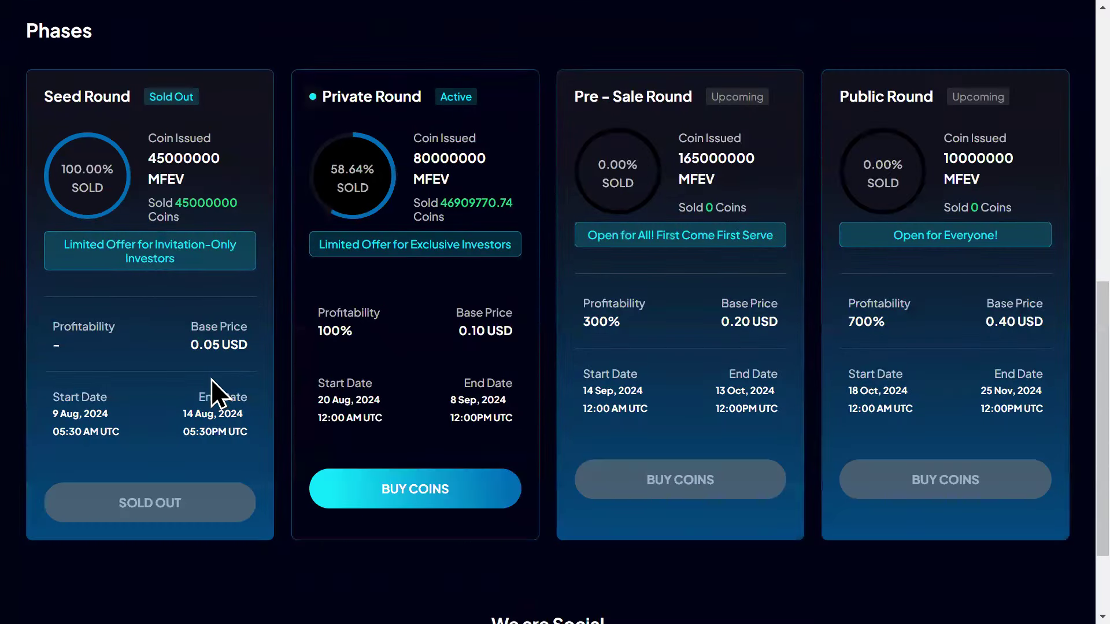
scroll(212, 390, "up", 4)
scroll(212, 381, "down", 4)
scroll(212, 381, "up", 10)
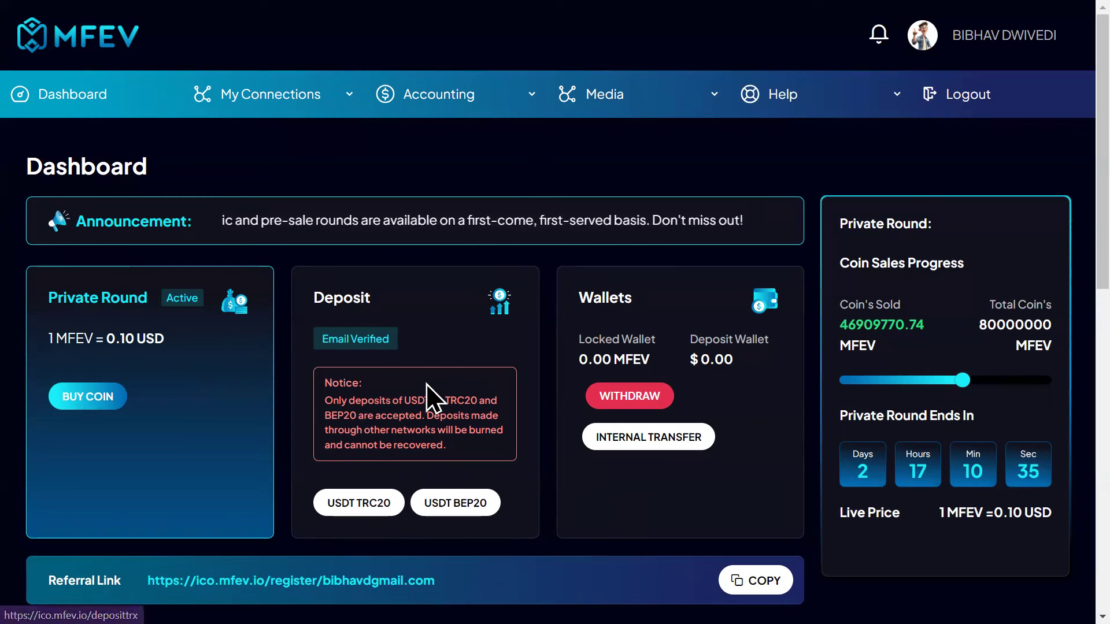
- Open the USDT TRC20 deposit page, request an OTP and try to verify the account with the received code
left_click(382, 514)
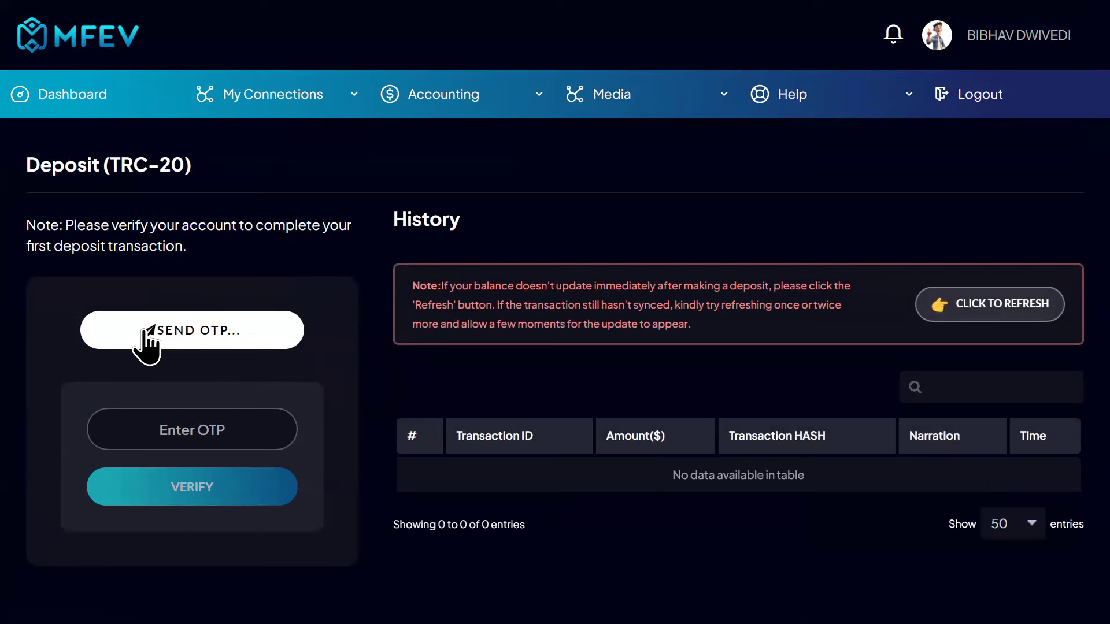
left_click(144, 332)
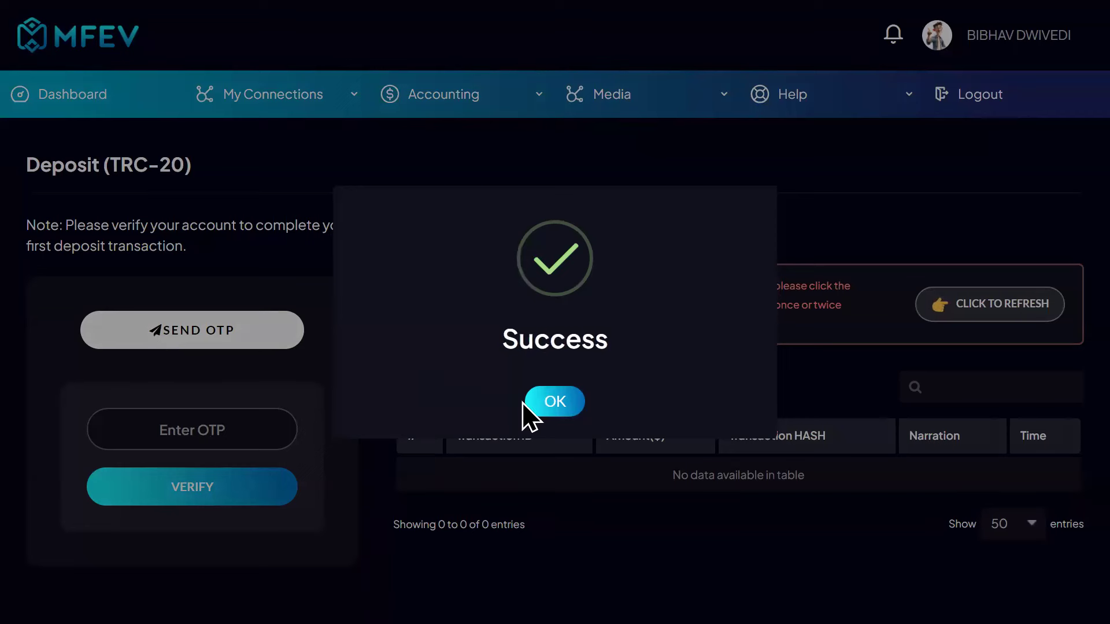
left_click(554, 415)
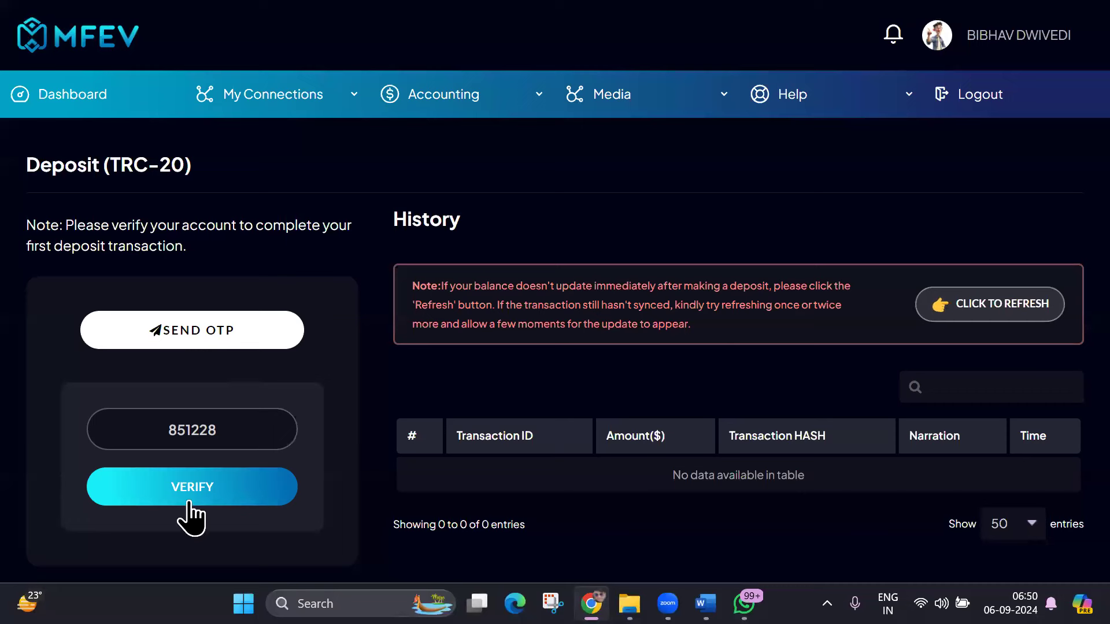
left_click(179, 489)
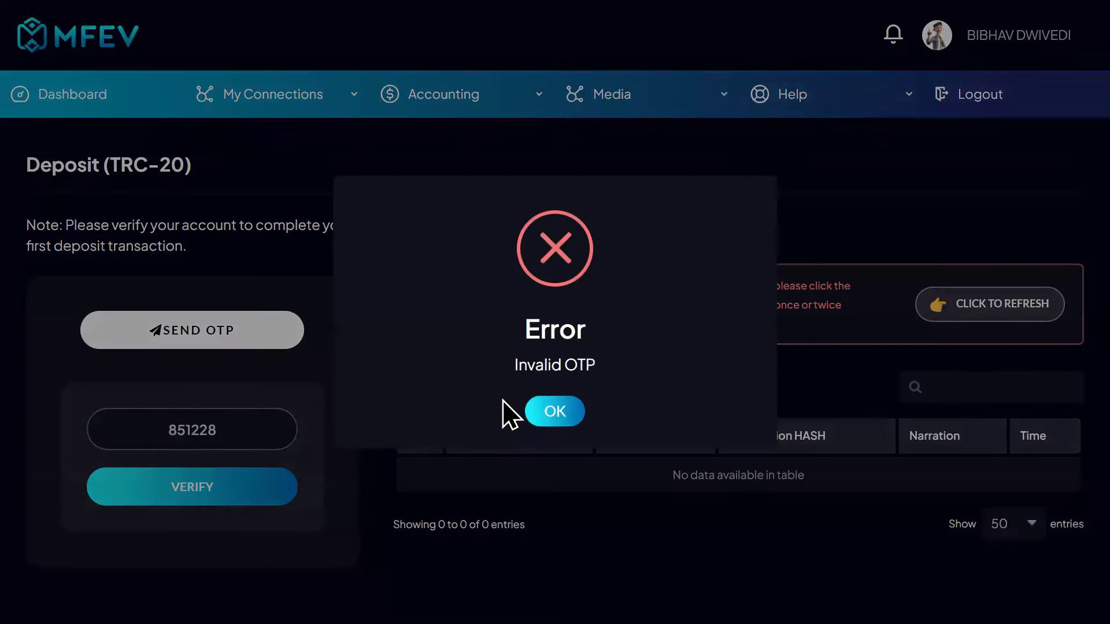
left_click(558, 414)
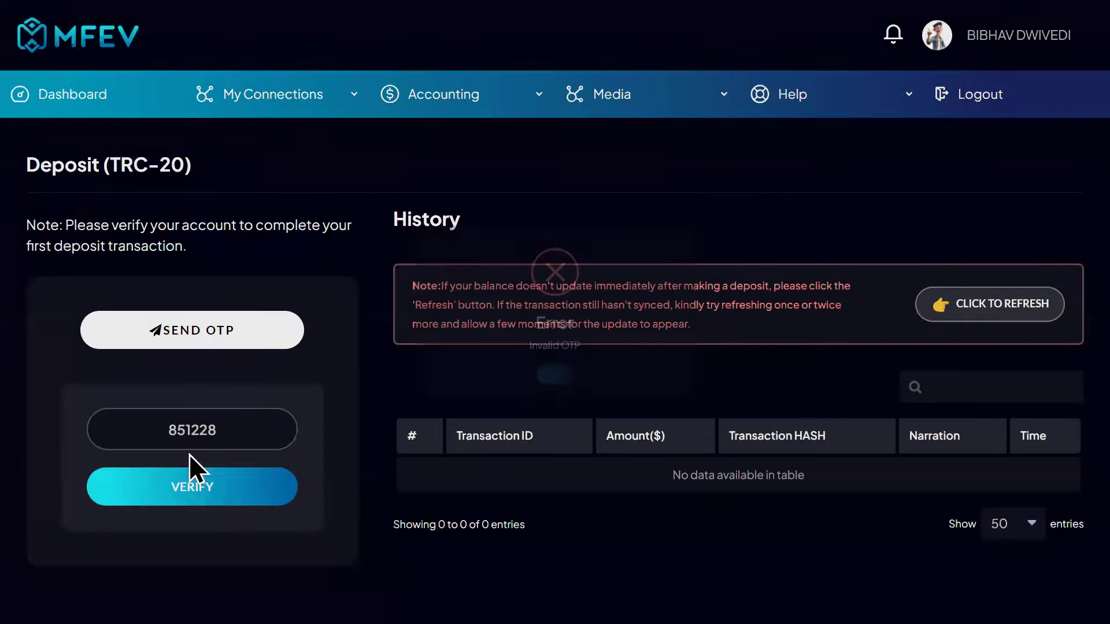
- Request a new OTP for the TRC-20 deposit and verify the account by entering the fresh verification code
left_click(875, 114)
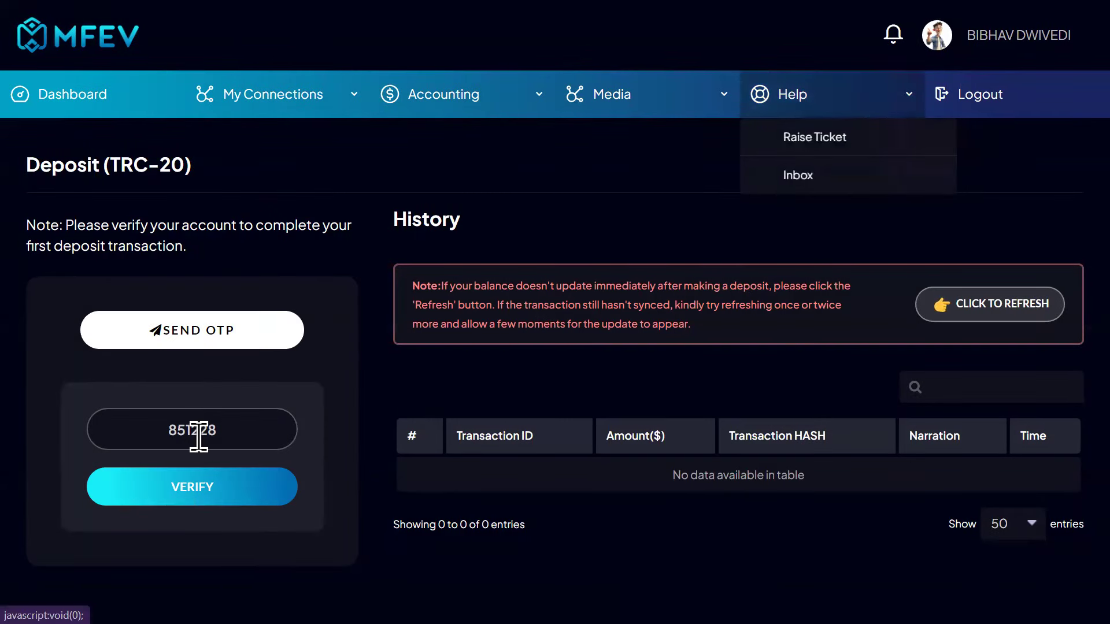
left_click(225, 332)
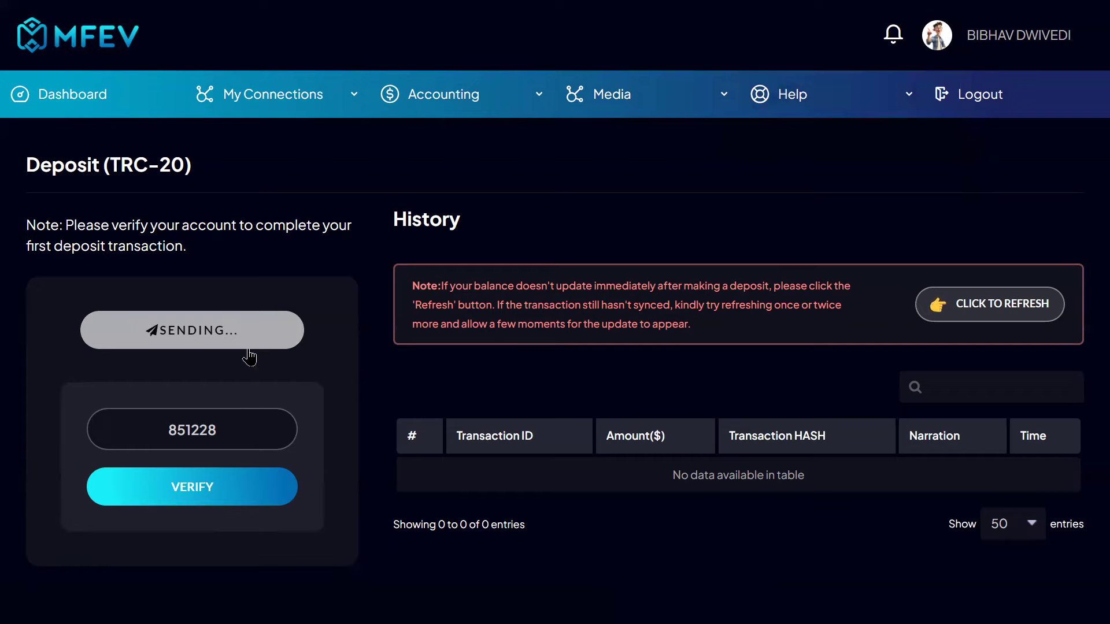
left_click(550, 412)
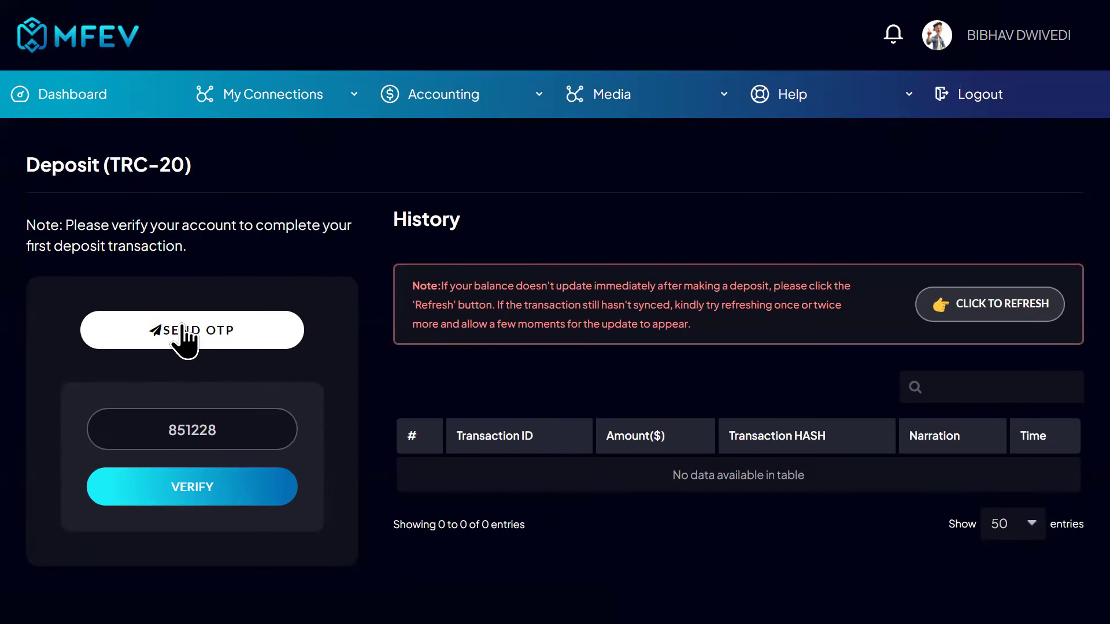
mouse_move(715, 102)
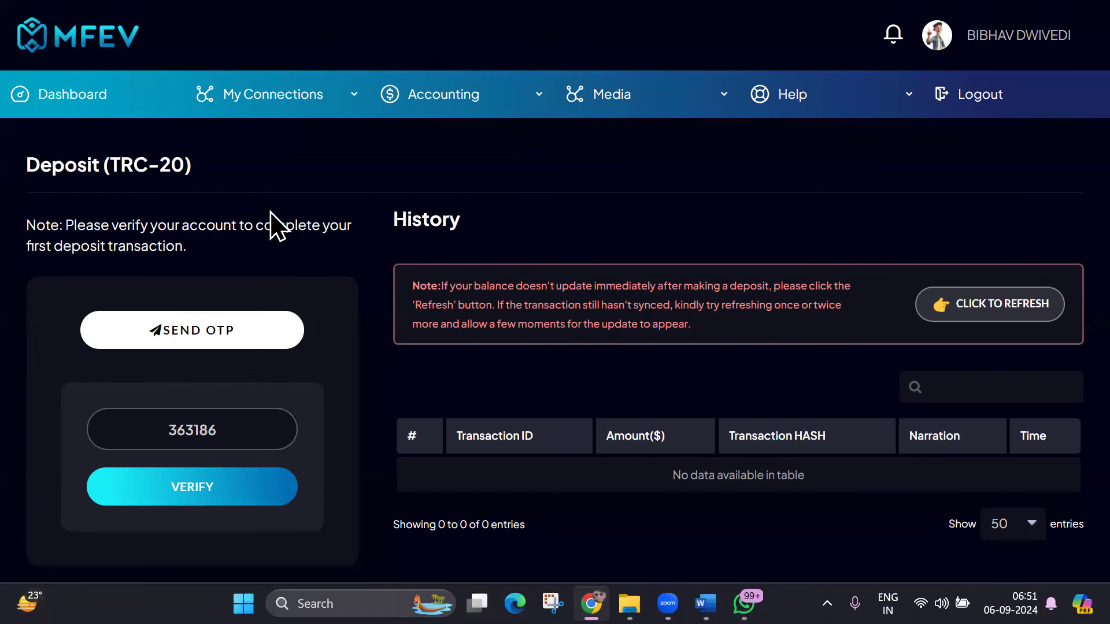
left_click(196, 488)
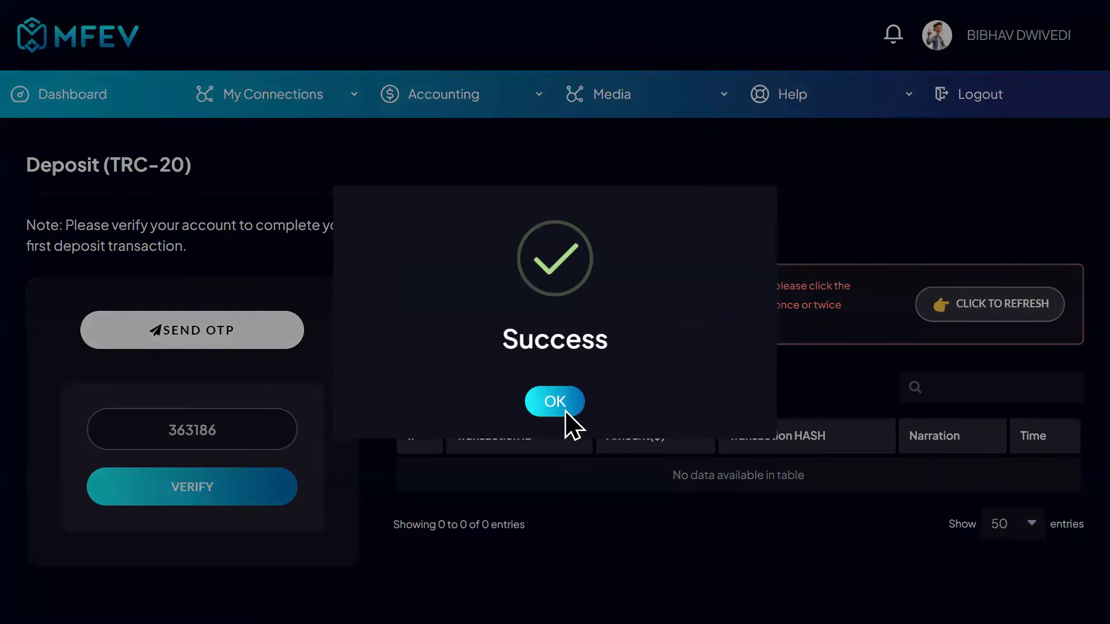
left_click(562, 410)
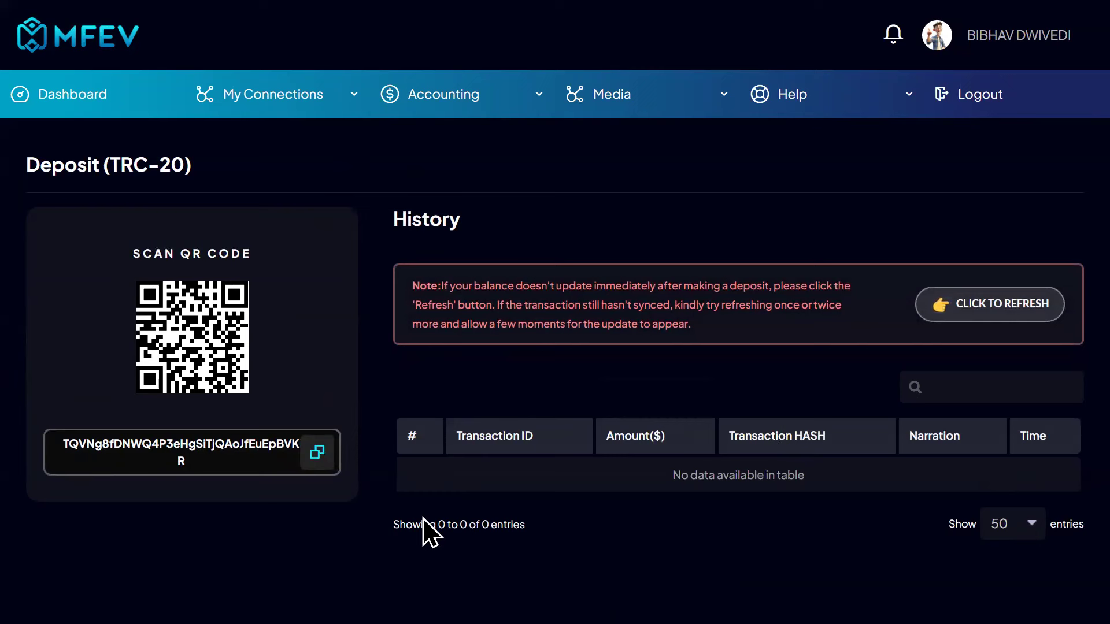
- Return to the dashboard and reopen the USDT TRC20 deposit page to examine its QR code and deposit address
left_click(81, 114)
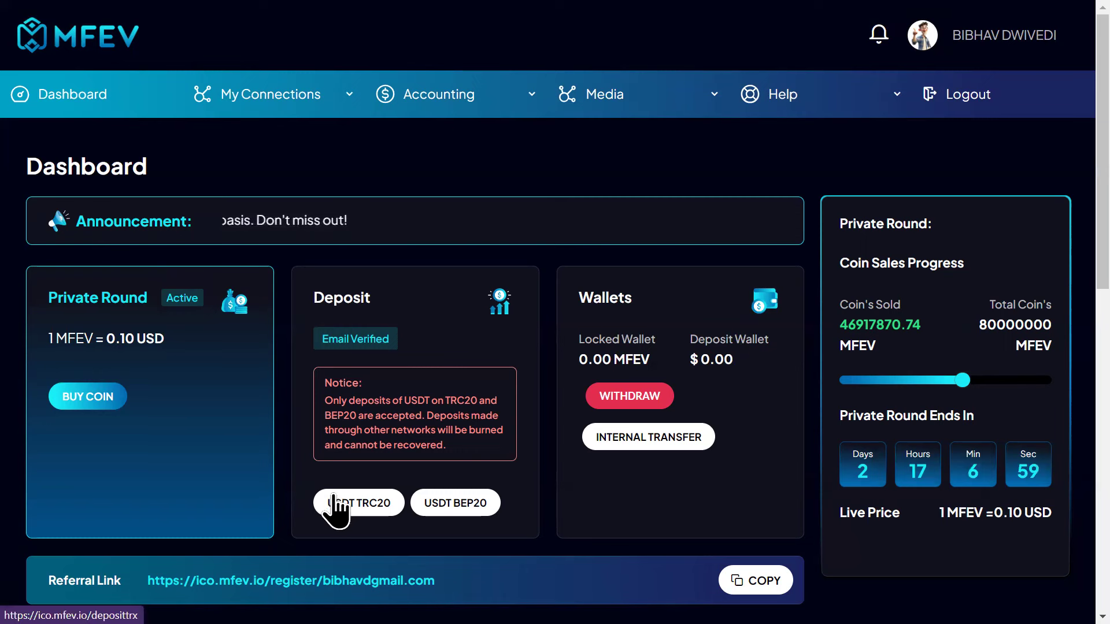
left_click(368, 504)
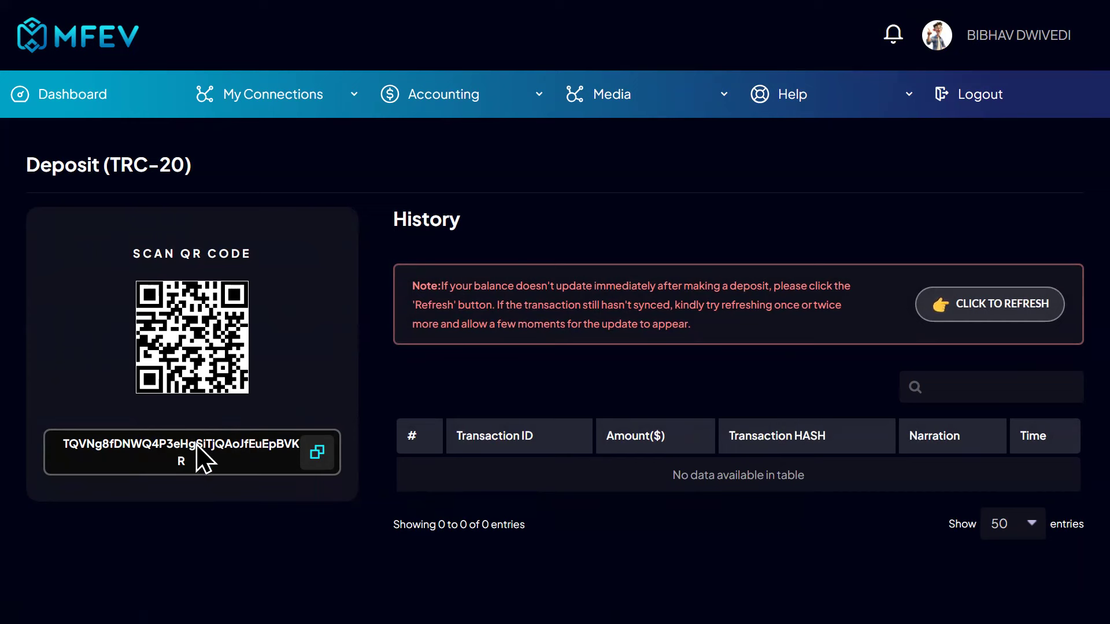
mouse_move(636, 95)
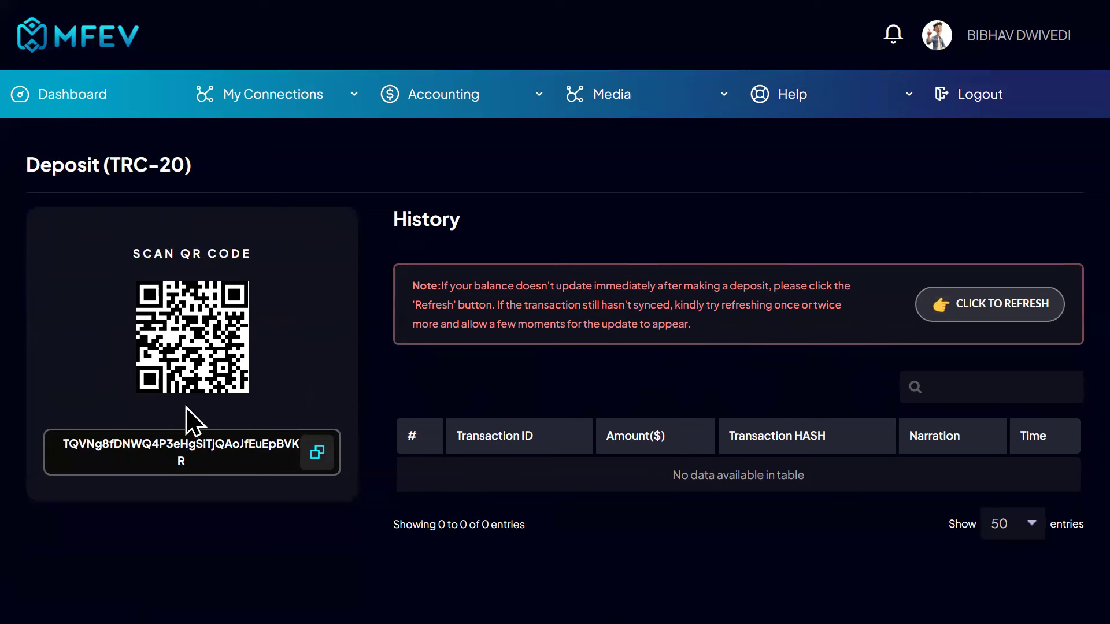
- Open the internal transfer page from the dashboard's wallets and fill in the receiver's email
left_click(81, 103)
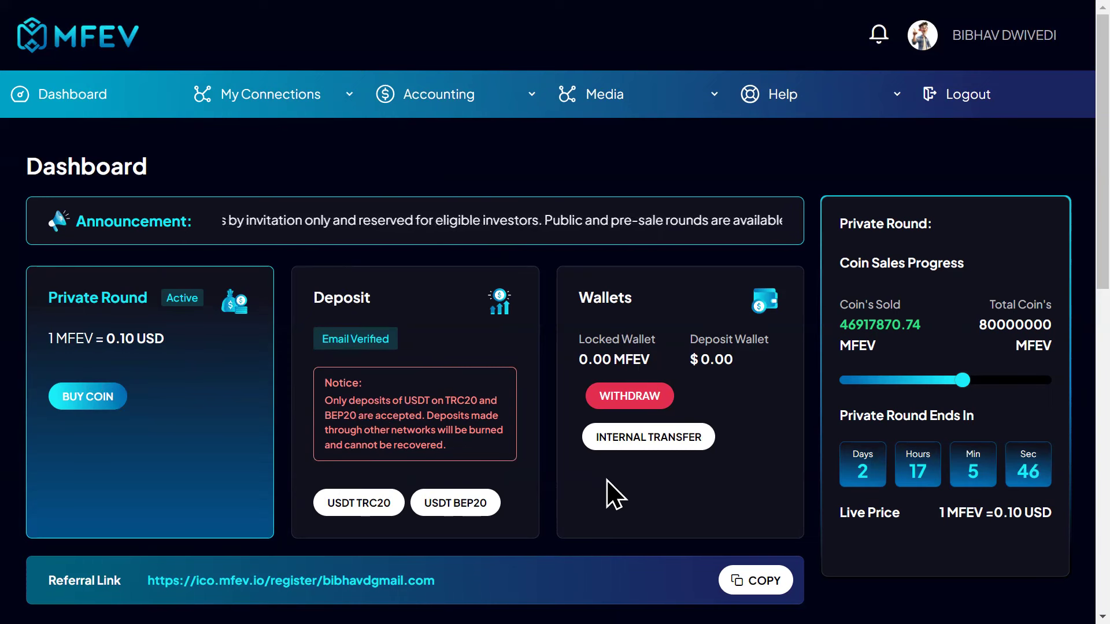
left_click(659, 437)
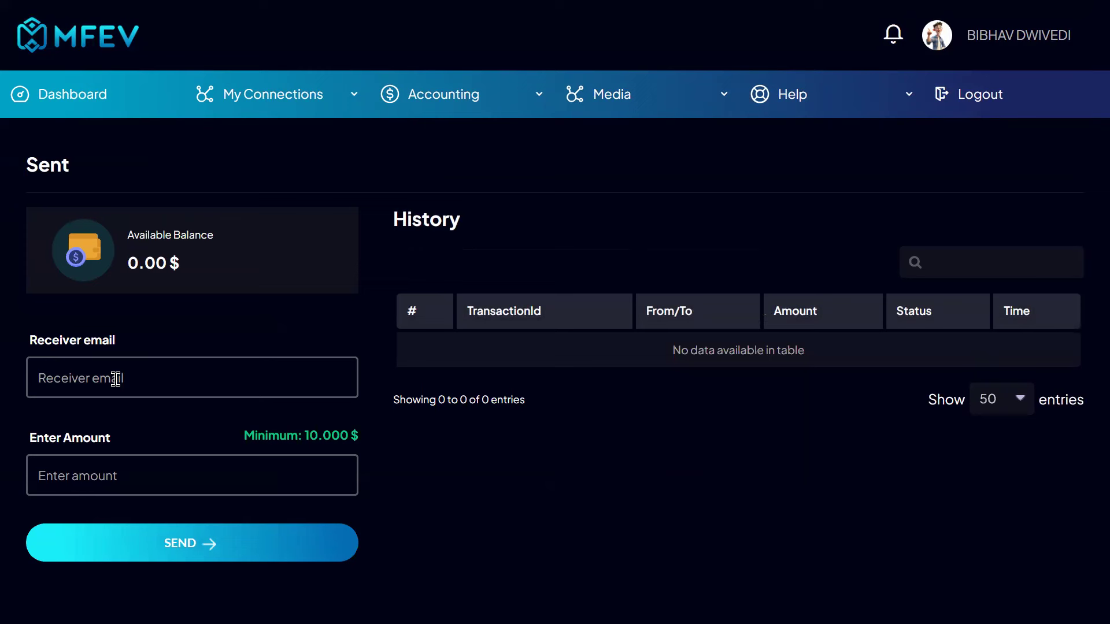
left_click(115, 379)
type("ib")
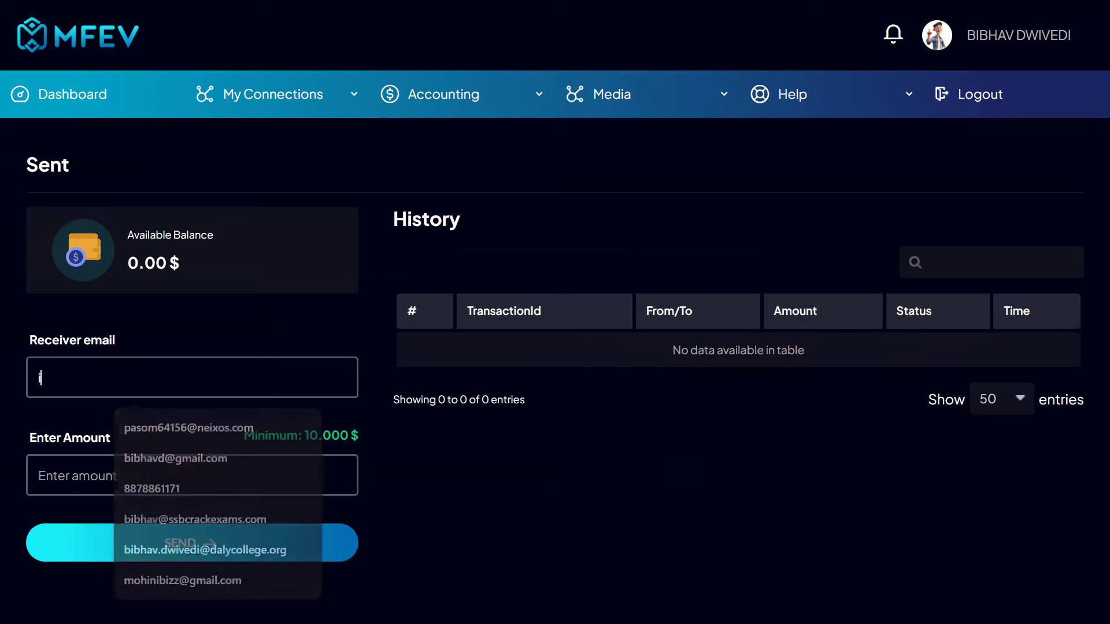
key("BackSpace")
key("BackSpace")
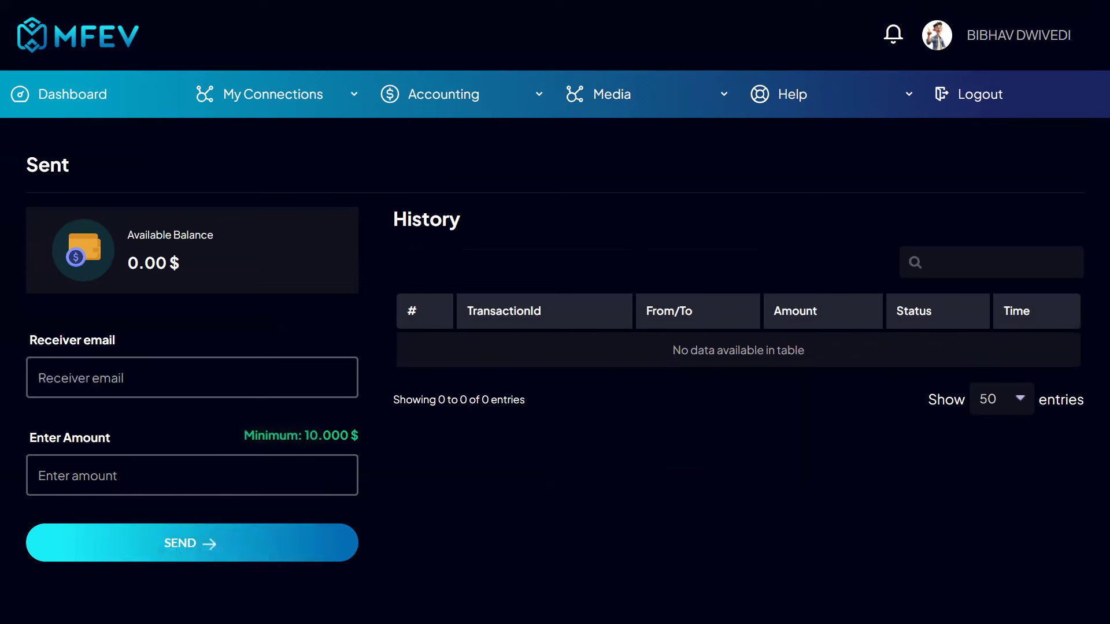
type("bibh")
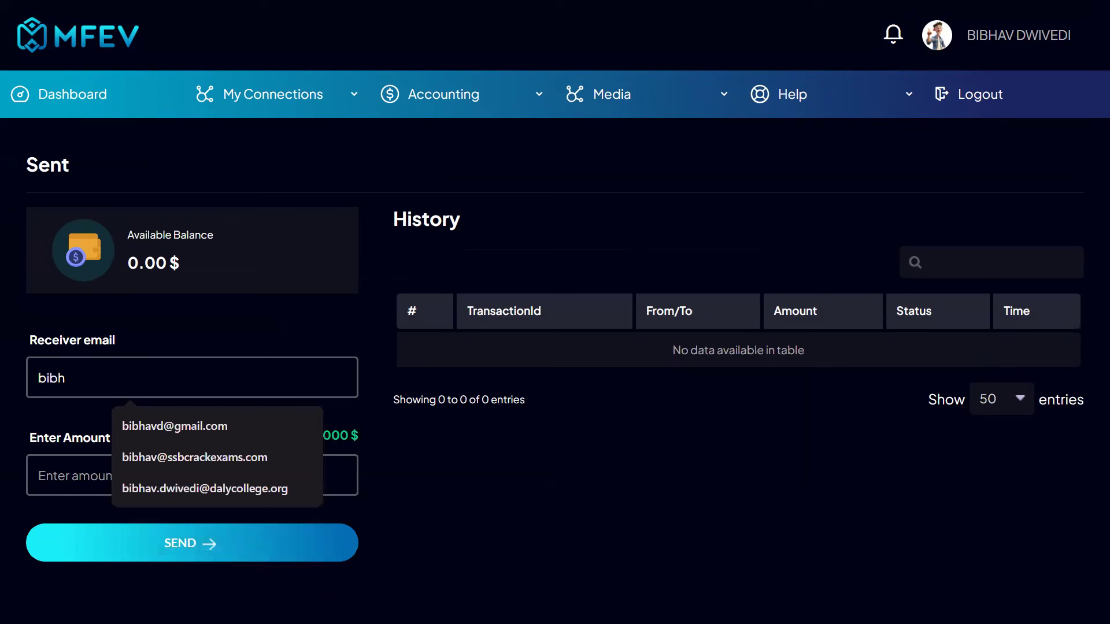
left_click(145, 428)
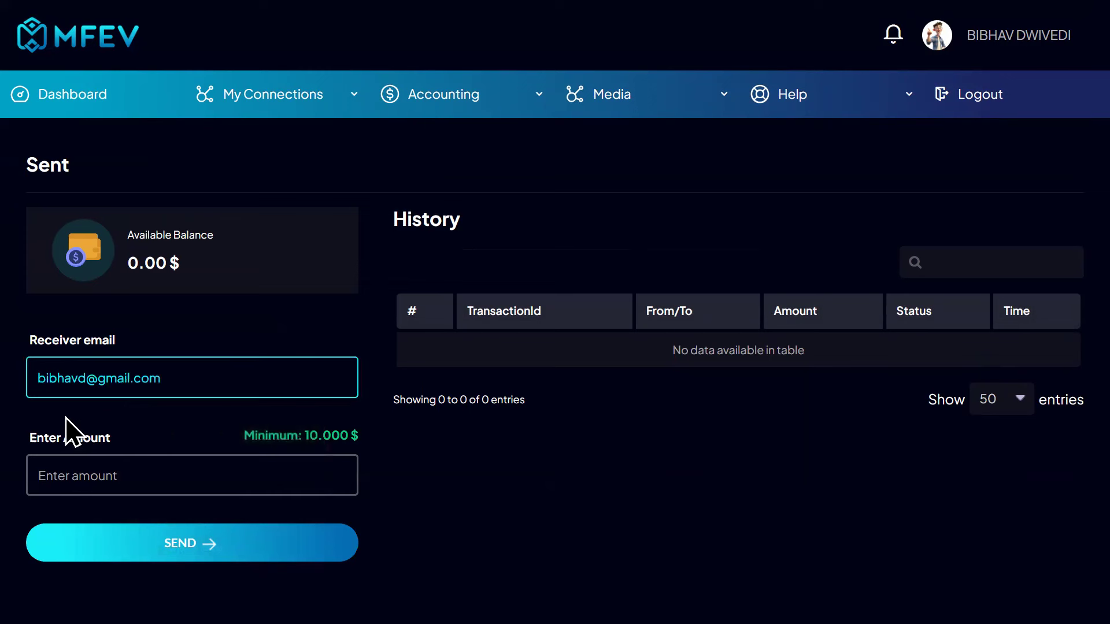
left_click(94, 471)
left_click(480, 504)
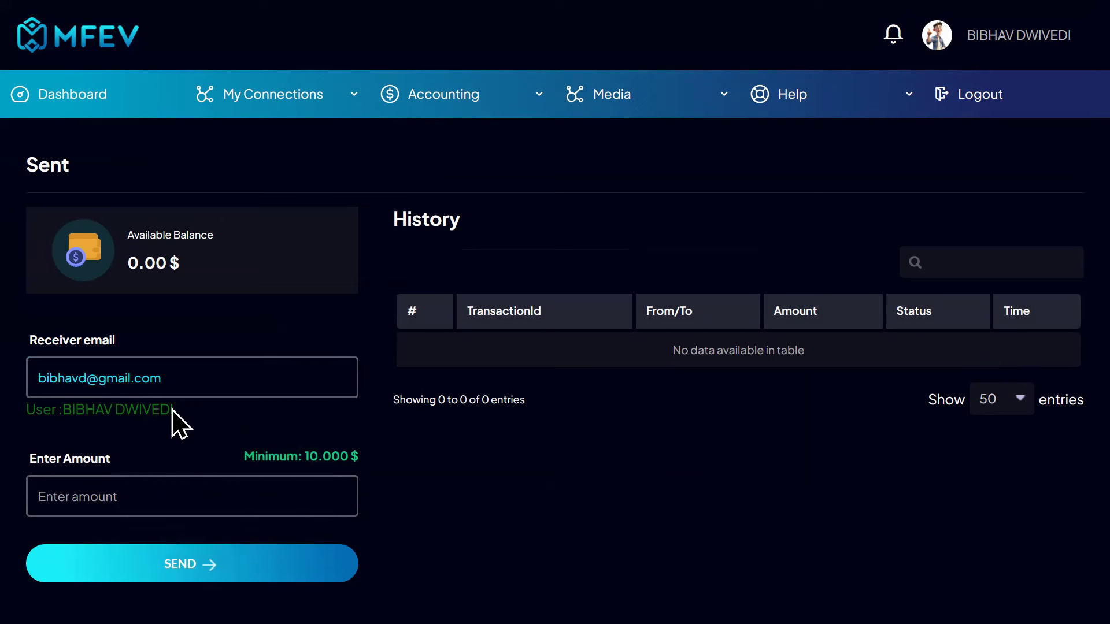
- Check the receiver's name displayed beneath the receiver email on the transfer form
left_click_drag(172, 412, 27, 411)
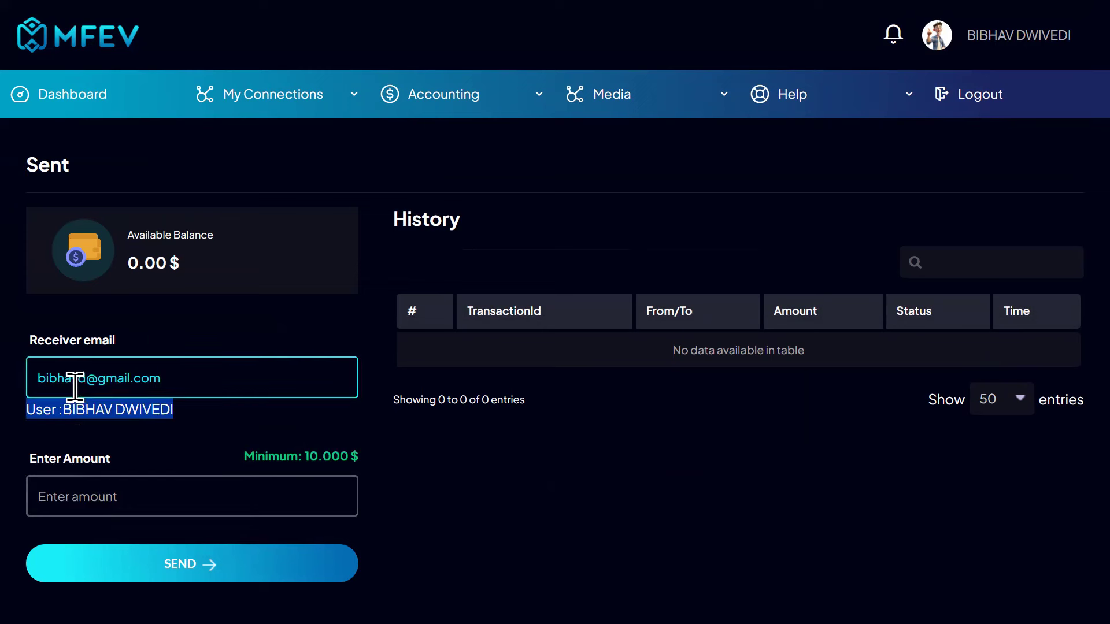
left_click(75, 385)
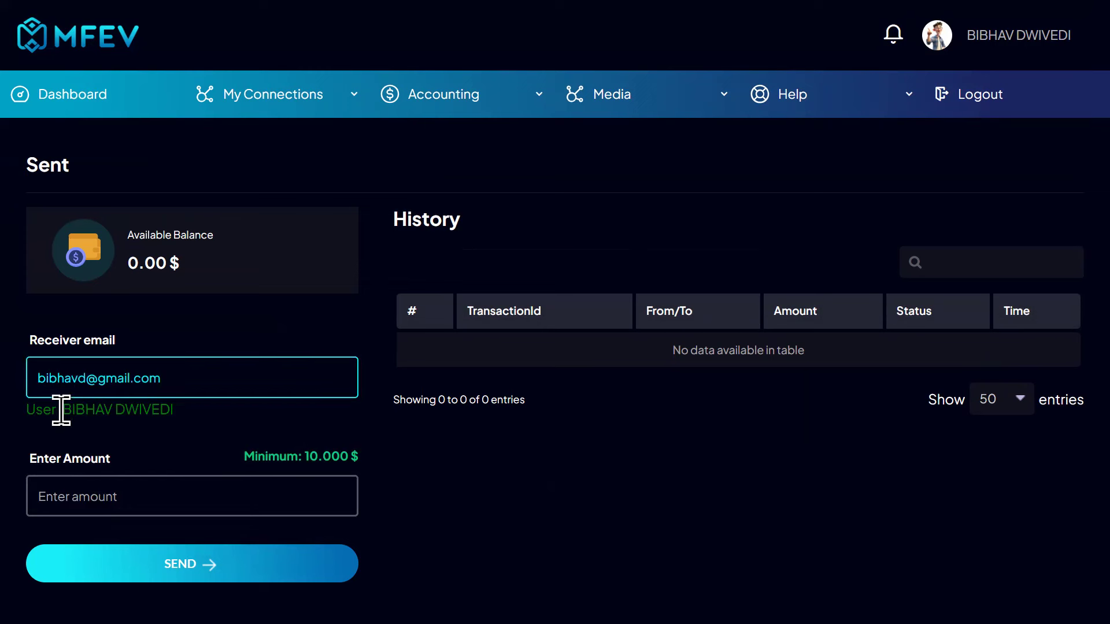
left_click_drag(64, 411, 218, 417)
left_click(209, 414)
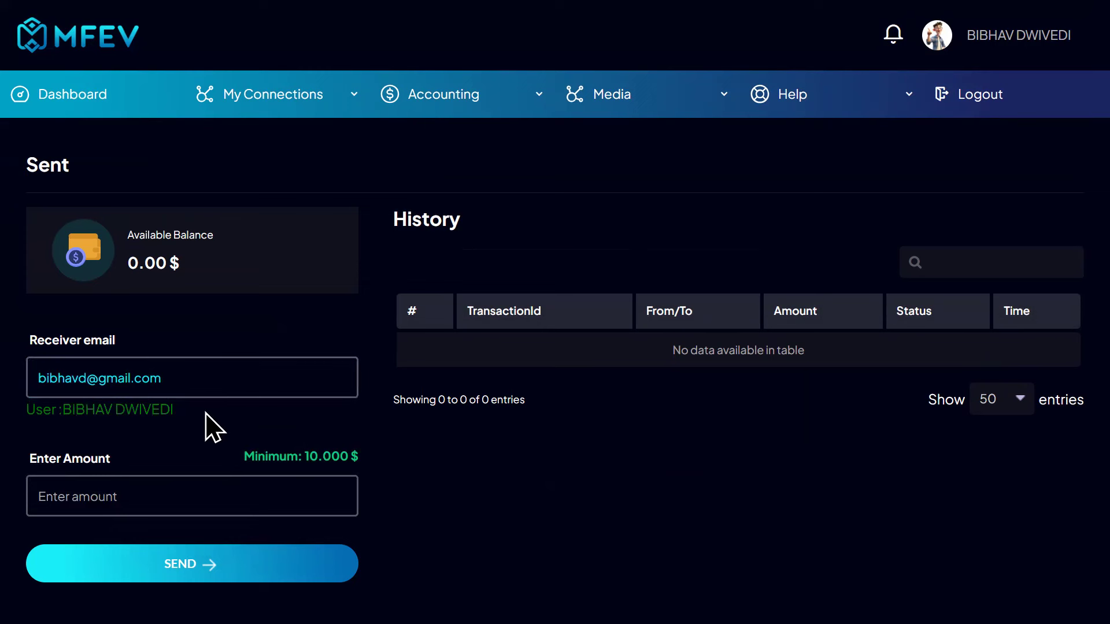
left_click_drag(61, 409, 225, 421)
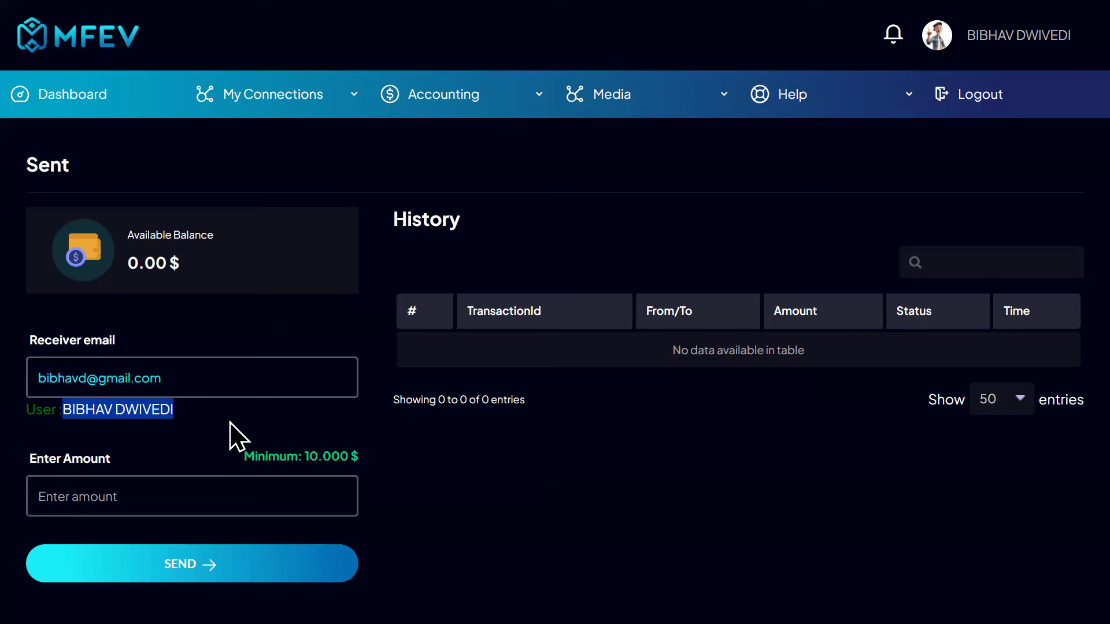
- Set the internal transfer amount to 10 $
left_click(148, 494)
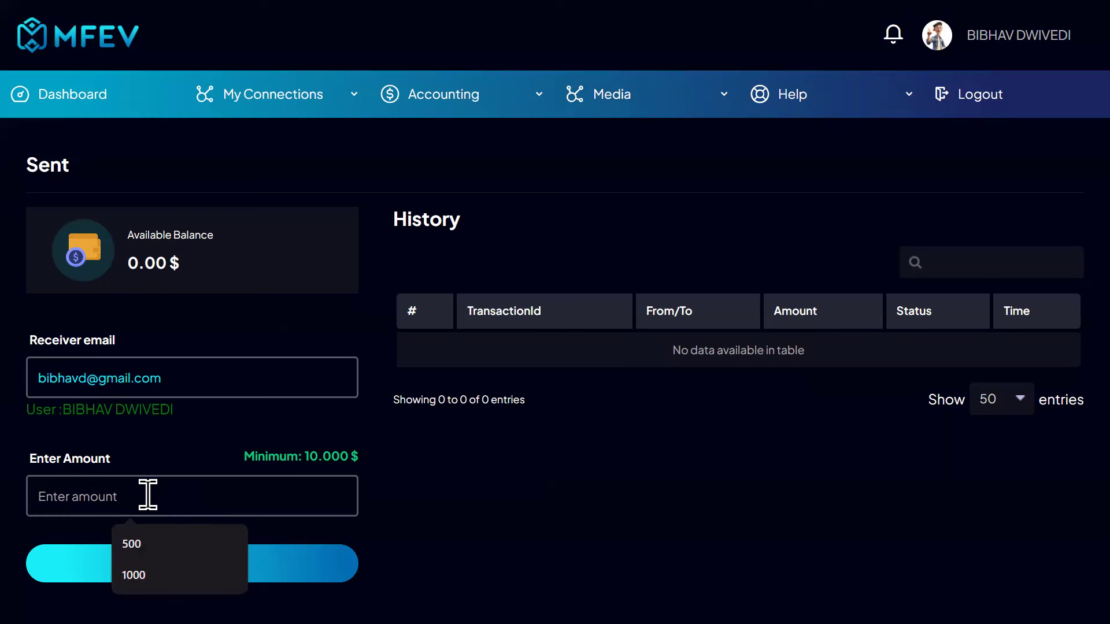
type("10")
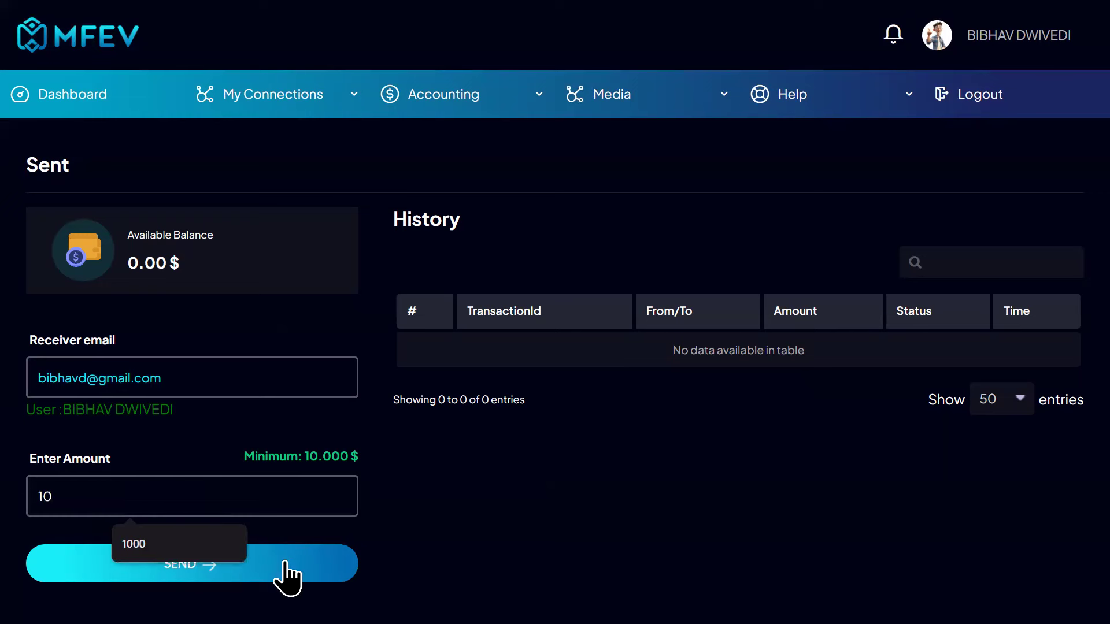
left_click(528, 503)
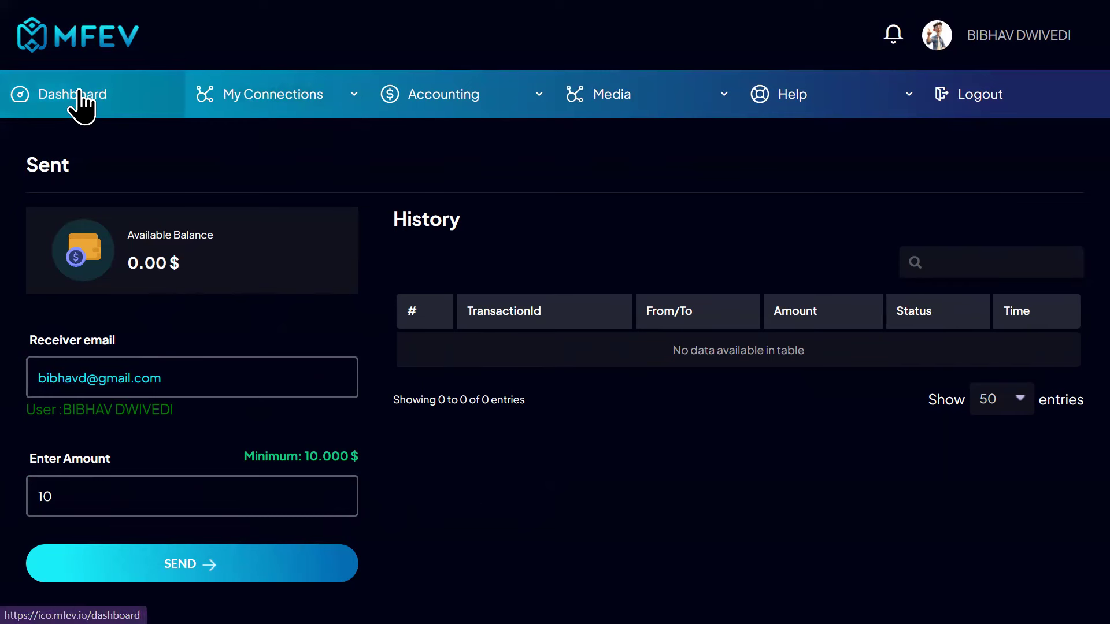
- Return to the dashboard and examine the Locked Wallet and Deposit Wallet balances
left_click(538, 109)
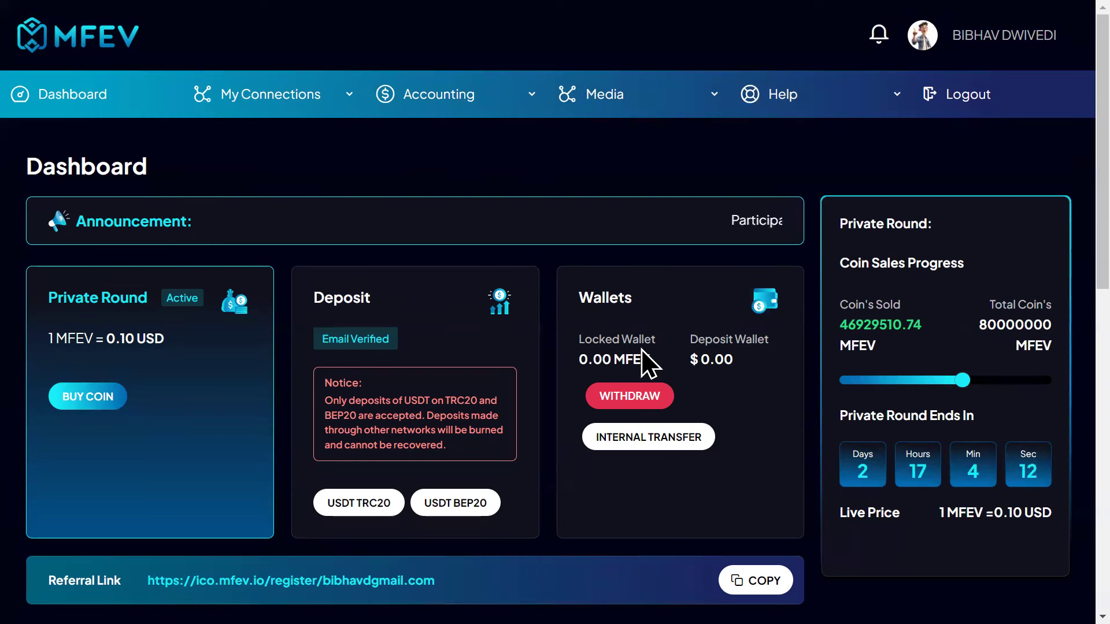
mouse_move(699, 359)
left_mouse_down()
mouse_move(775, 370)
mouse_move(711, 377)
mouse_move(690, 370)
mouse_move(738, 376)
mouse_move(701, 354)
left_mouse_up()
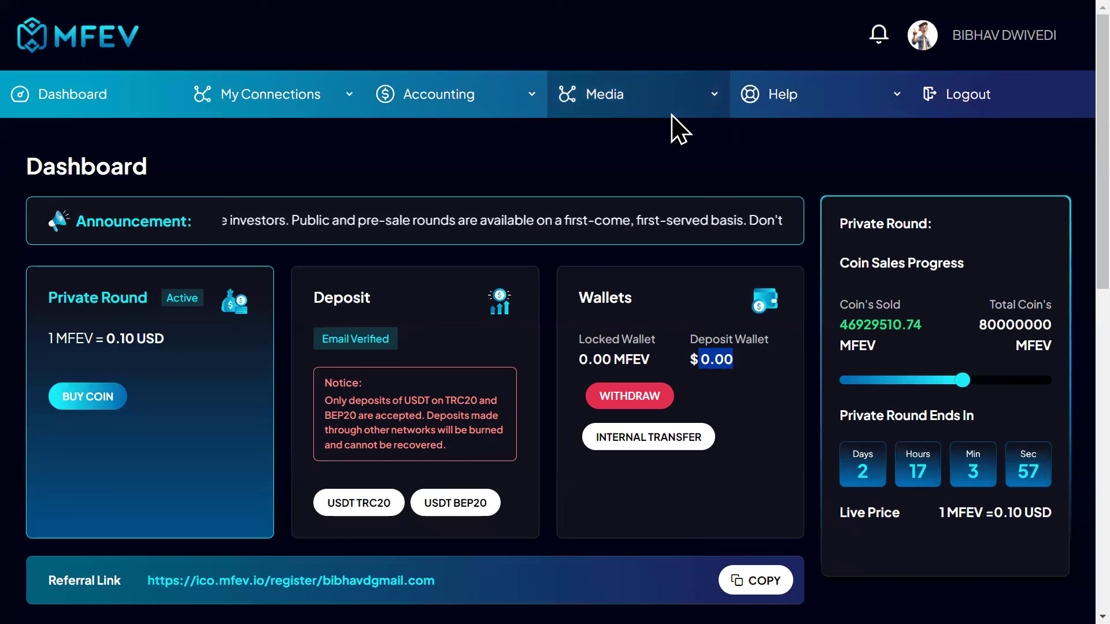
key("super")
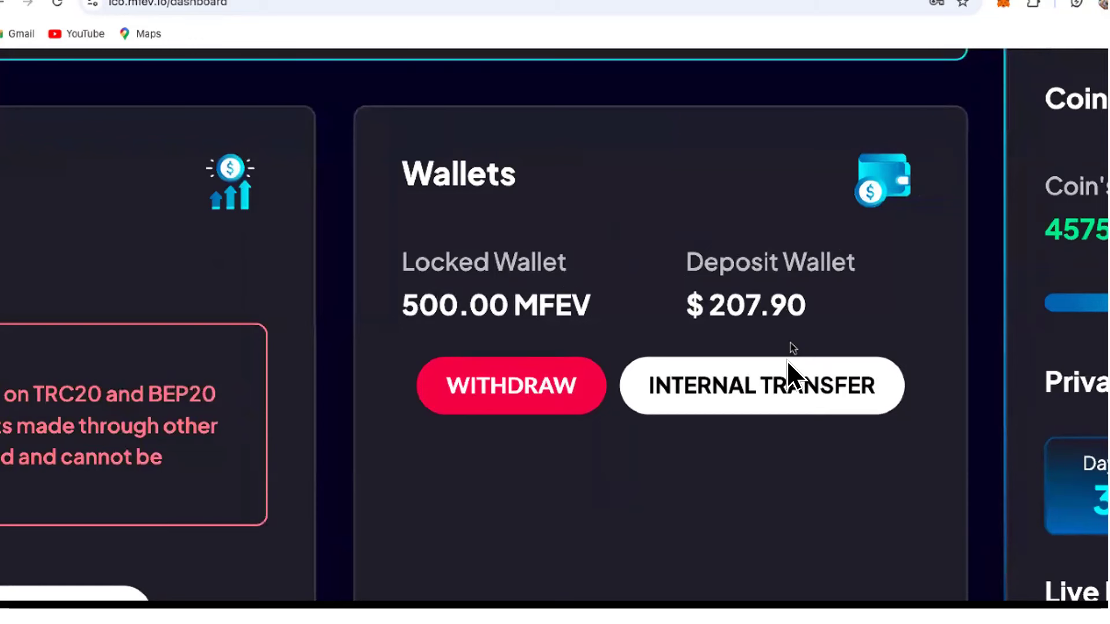
left_click(745, 370)
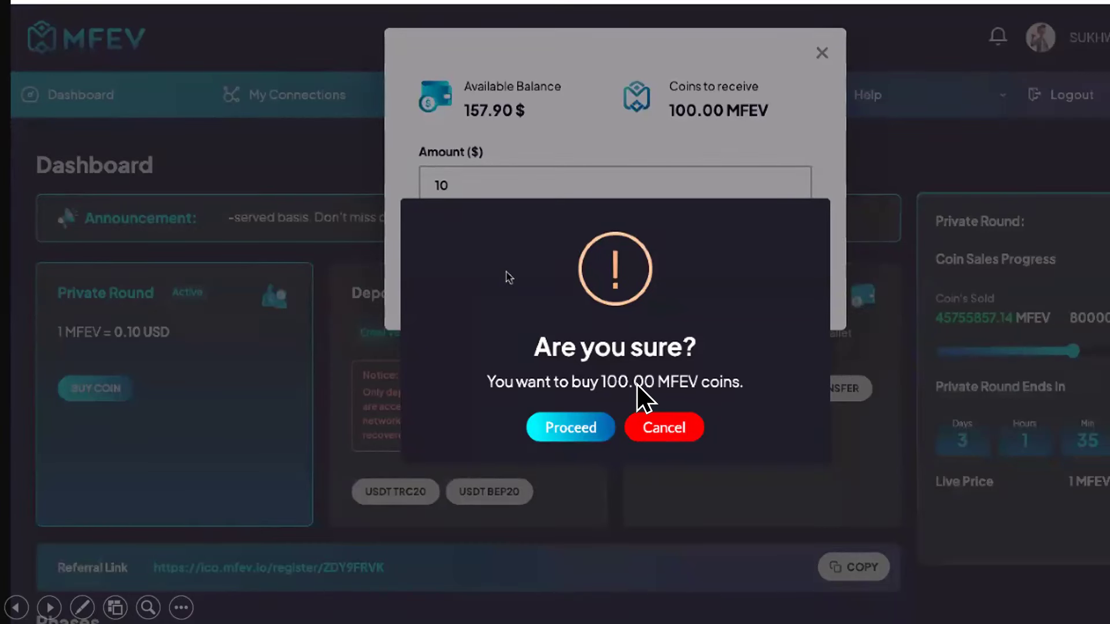
- Proceed with buying 100.00 MFEV coins for $10 and confirm the purchase by entering the OTP
left_click(606, 421)
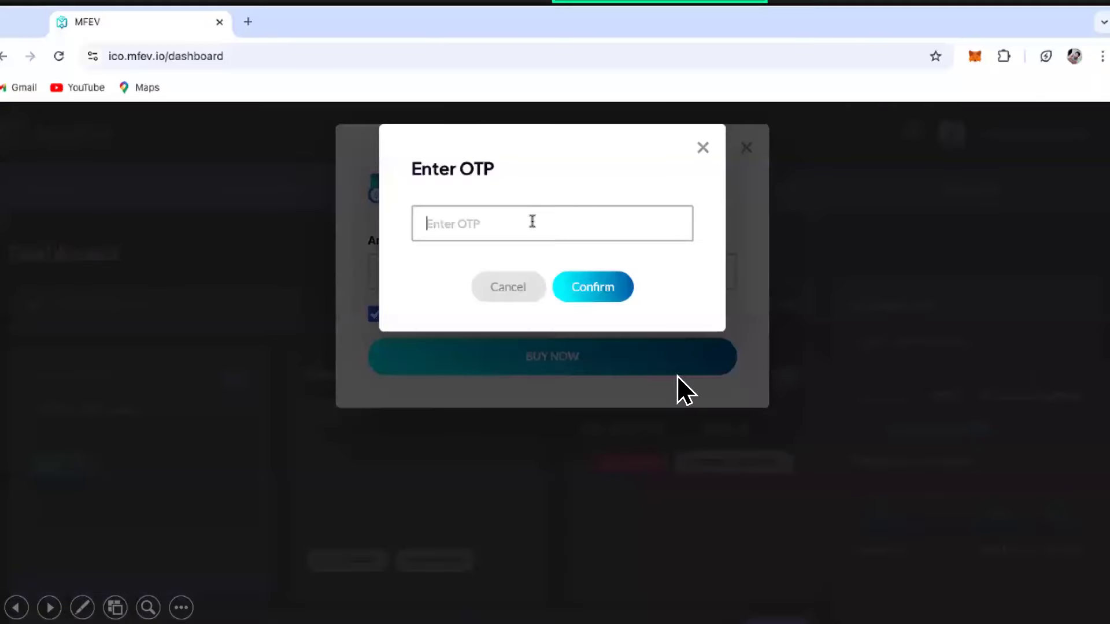
key("ctrl+v")
left_click(581, 292)
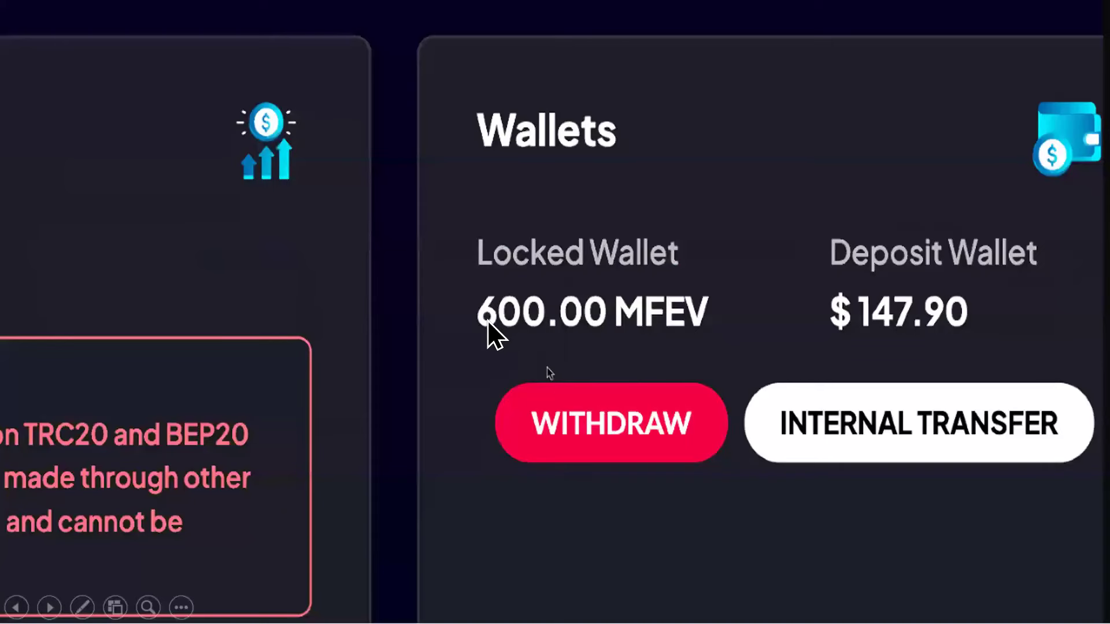